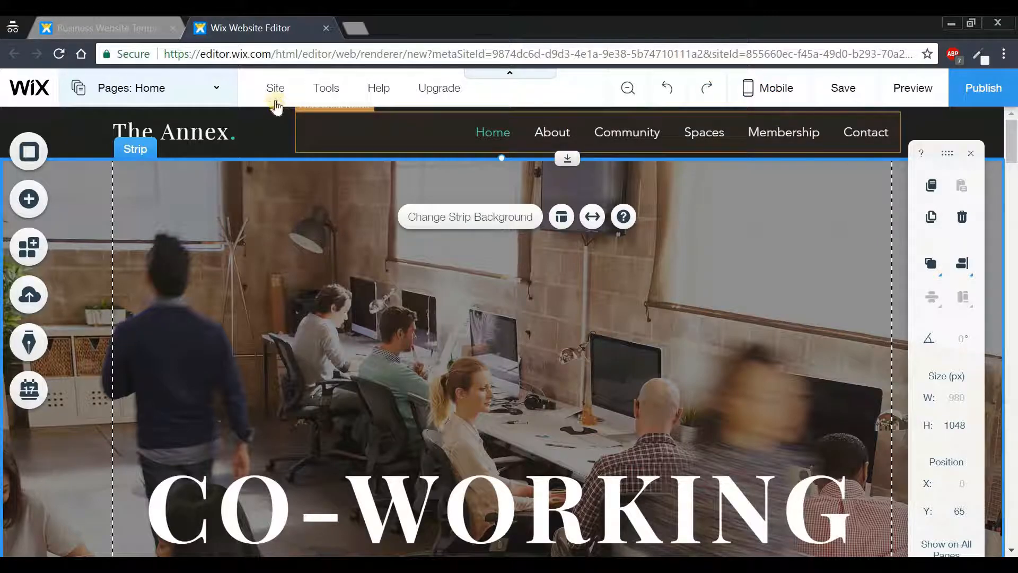
# Review the editor's site, tool and help options, toggling the Toolbar display off and back on.
pyautogui.moveTo(275, 103)
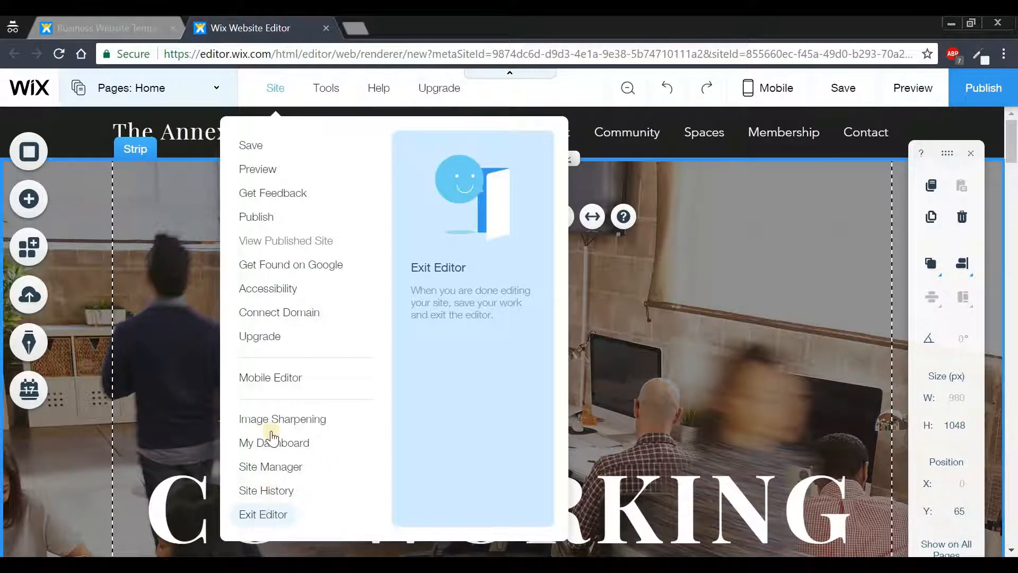
pyautogui.moveTo(326, 99)
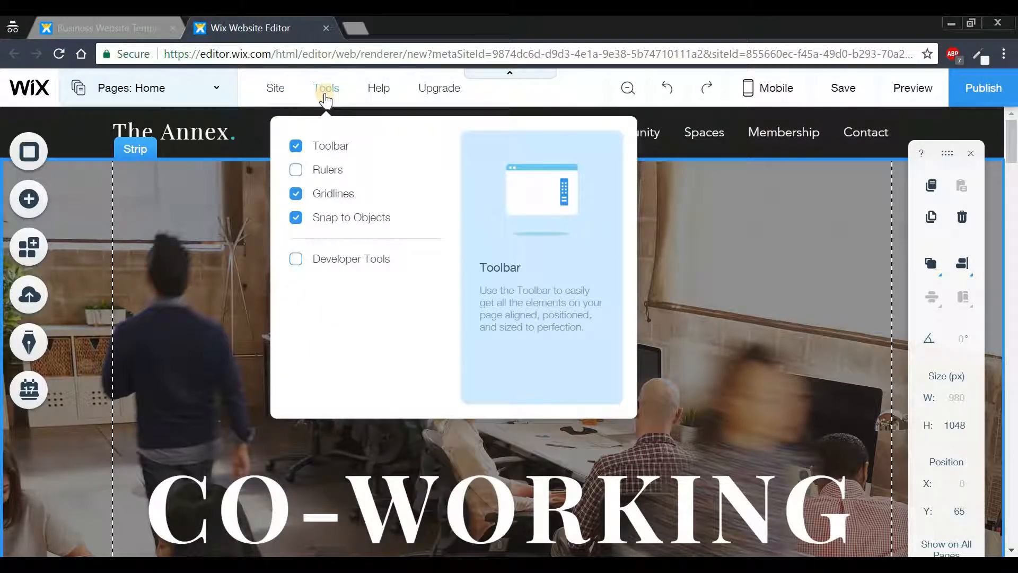
pyautogui.click(296, 151)
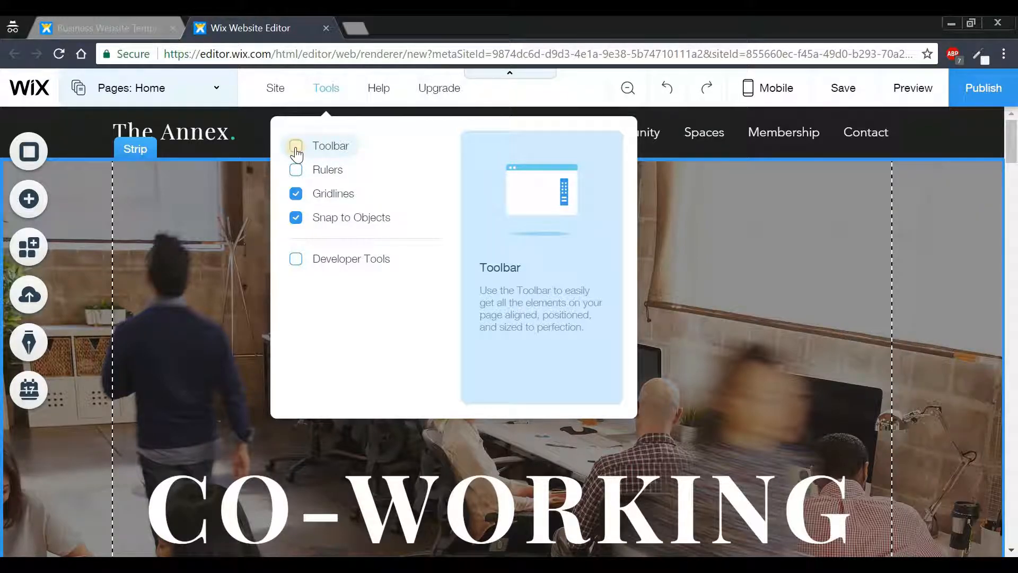
pyautogui.click(296, 152)
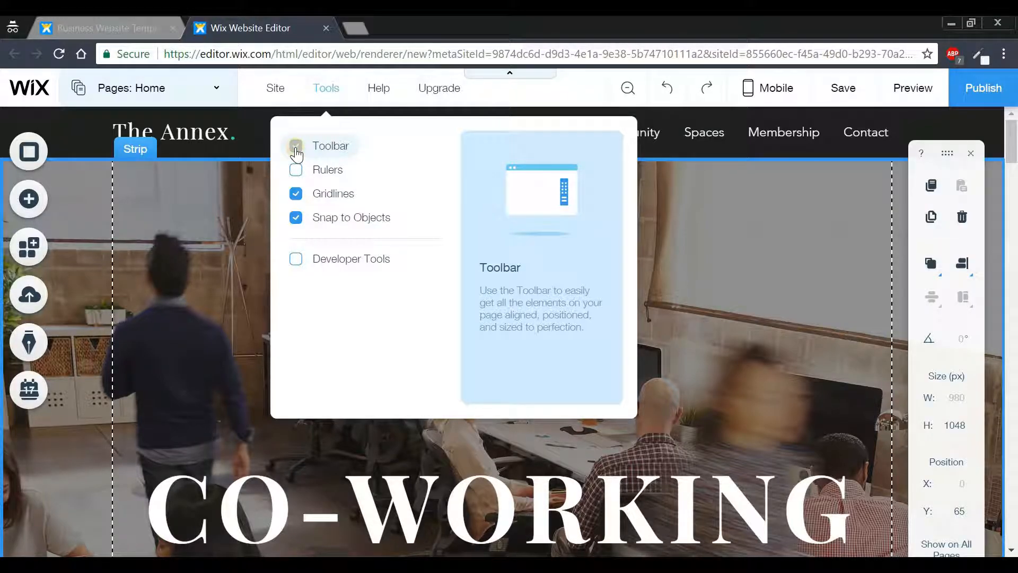
pyautogui.click(292, 215)
pyautogui.click(299, 149)
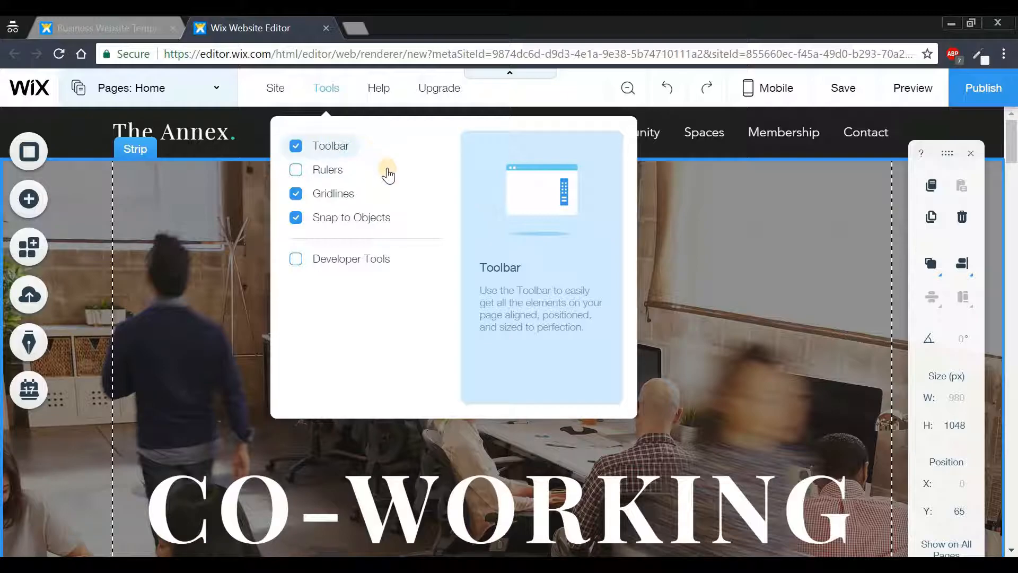
pyautogui.click(293, 220)
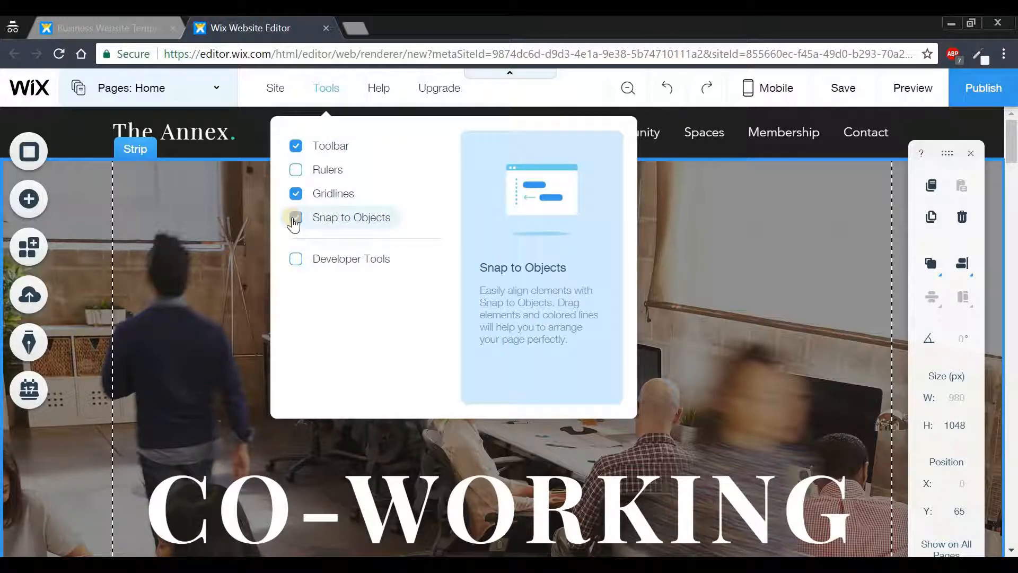
pyautogui.click(373, 95)
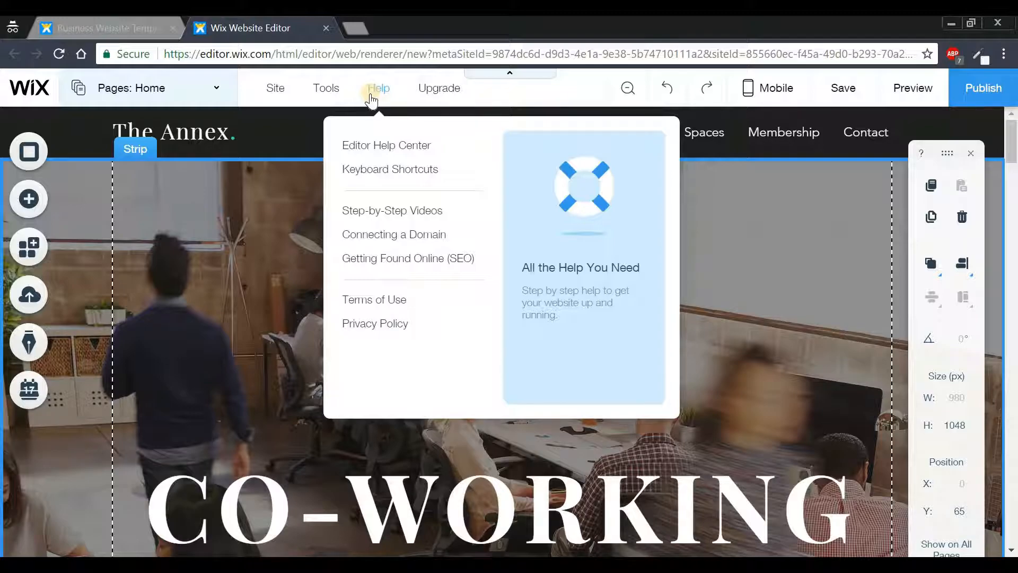
pyautogui.moveTo(424, 92)
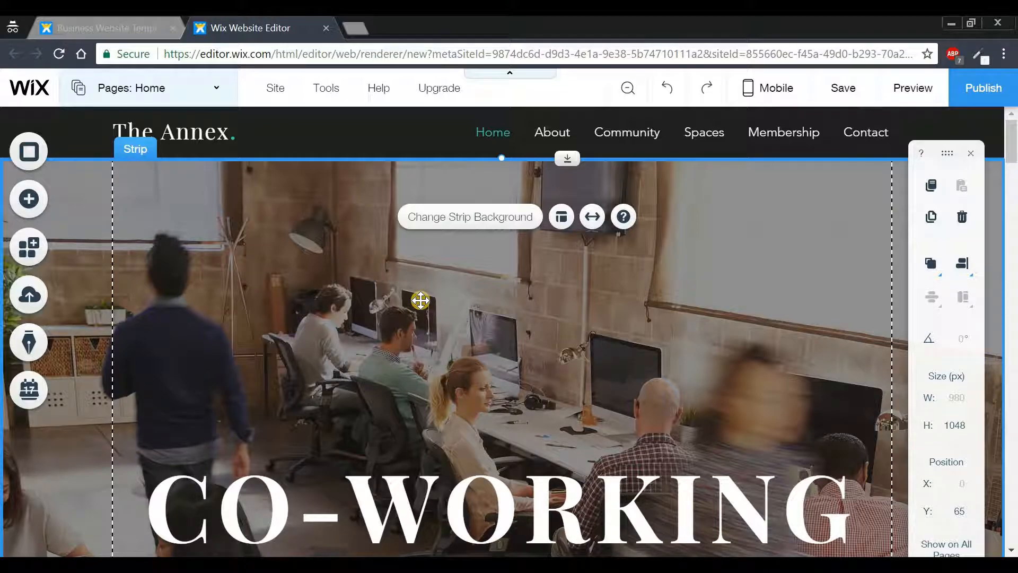
# Browse the themed text and title styles and add the bold all-caps paragraph to the home page's main strip.
pyautogui.click(30, 206)
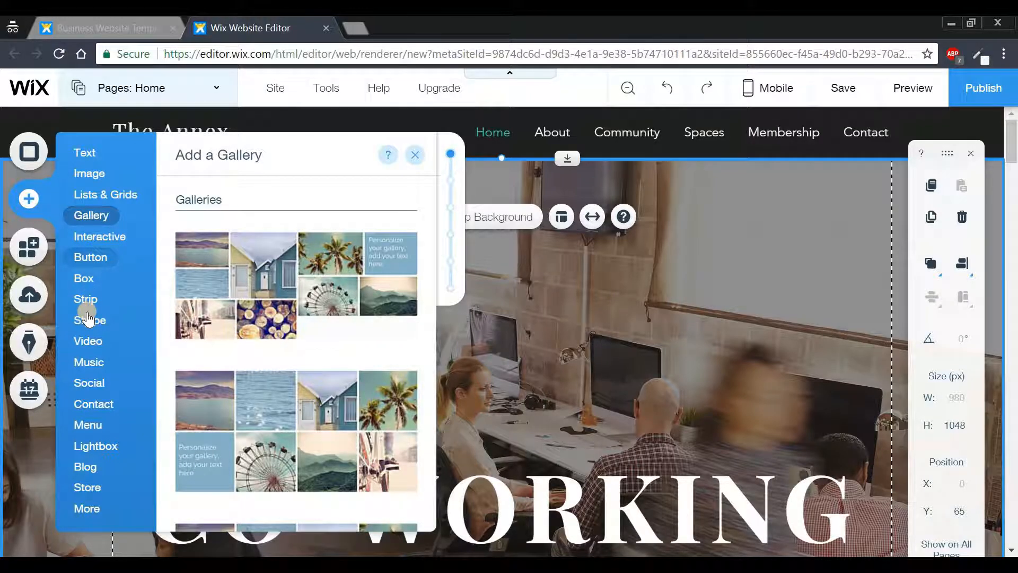
pyautogui.moveTo(87, 318)
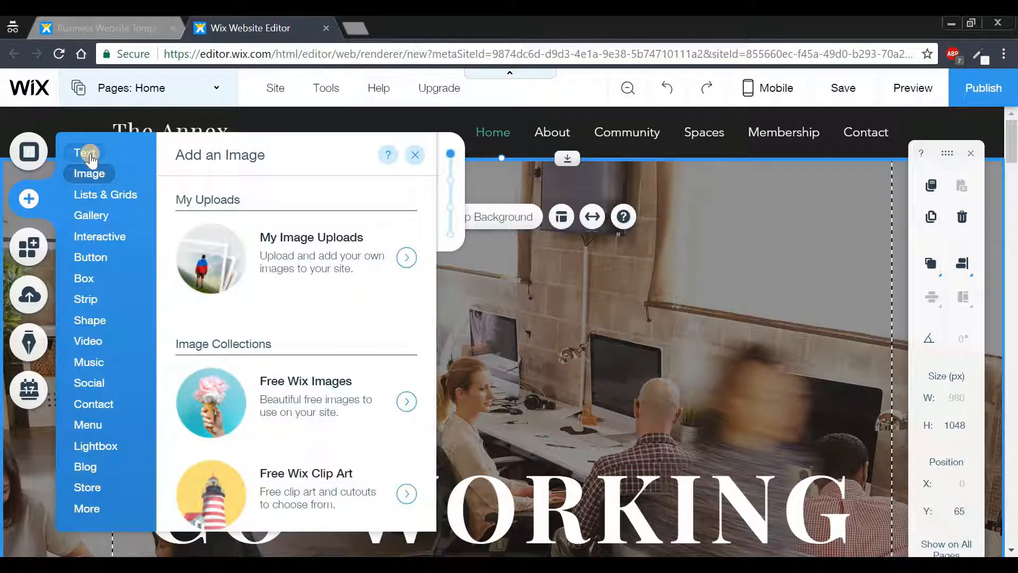
pyautogui.moveTo(90, 155)
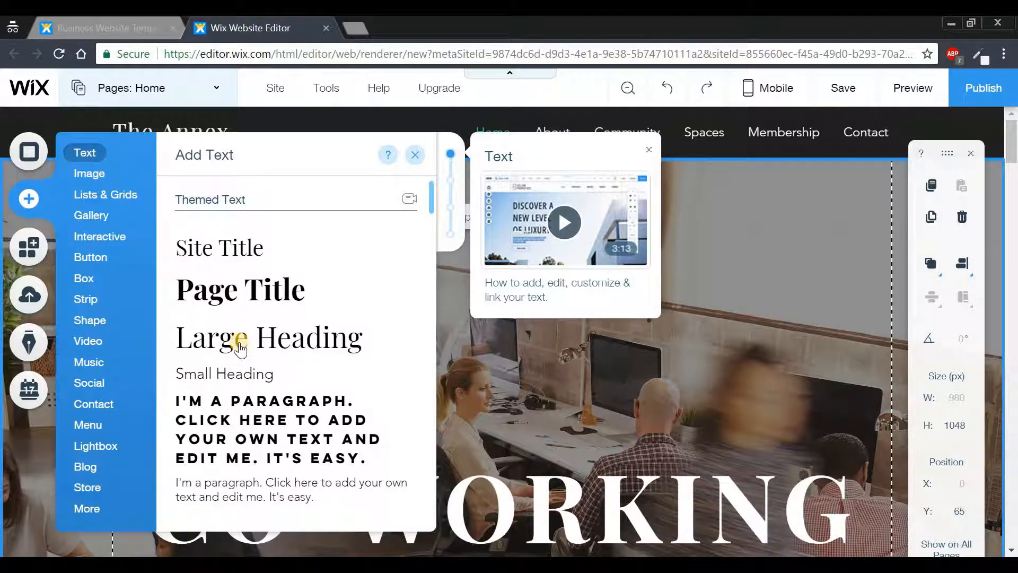
pyautogui.scroll(-6, 240, 349)
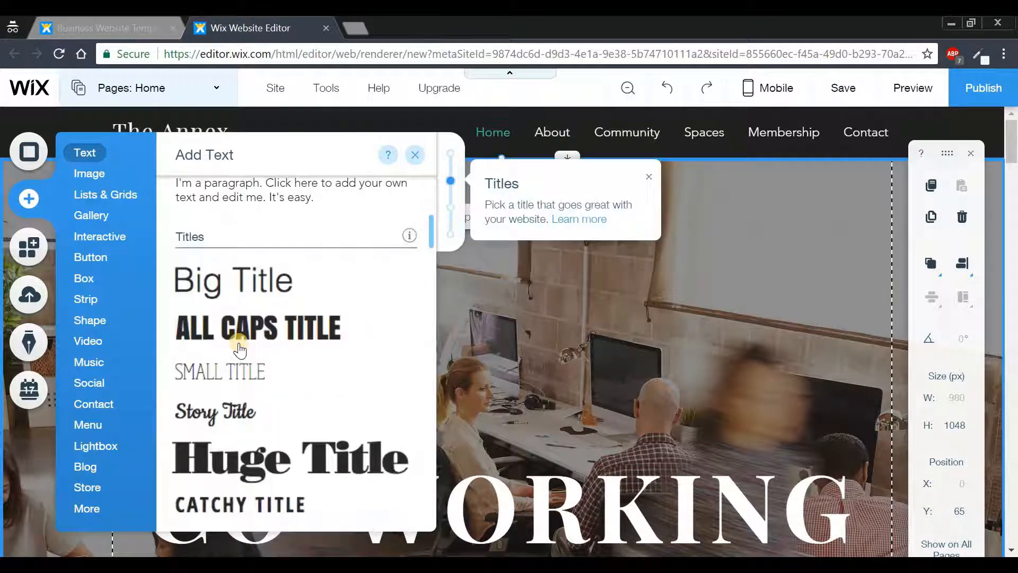
pyautogui.scroll(-6, 239, 348)
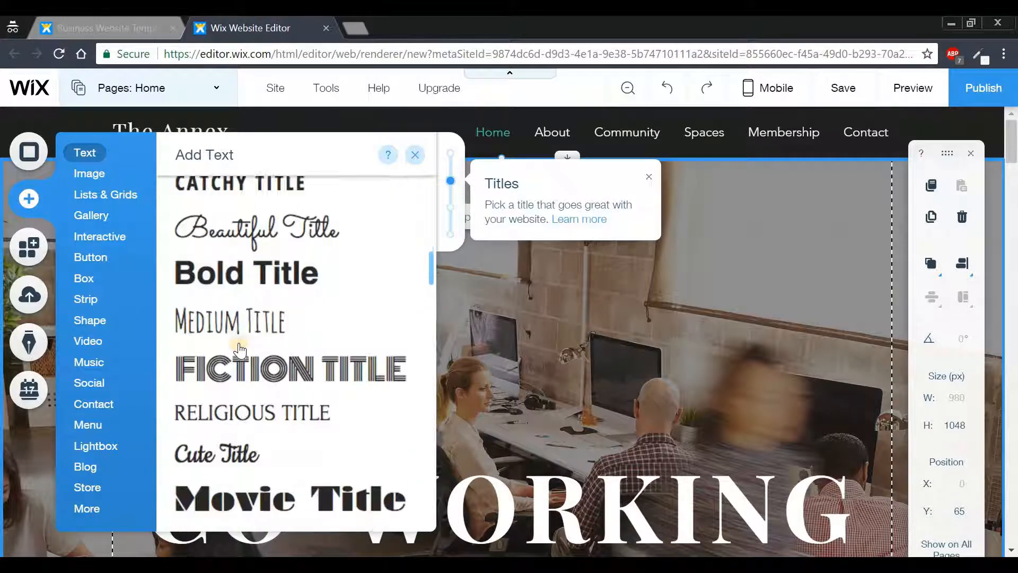
pyautogui.scroll(-2, 240, 348)
pyautogui.scroll(8, 240, 349)
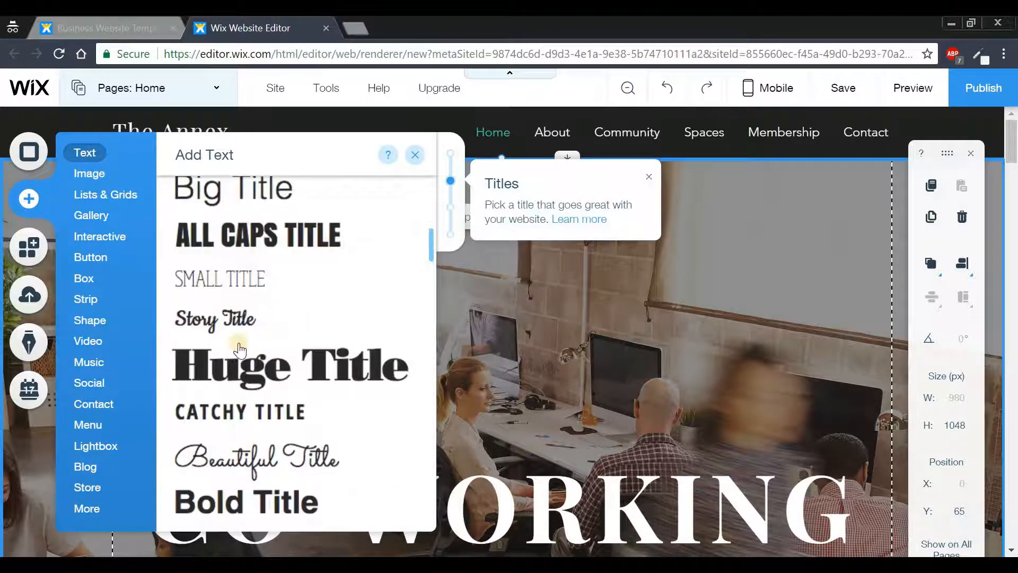
pyautogui.scroll(3, 240, 348)
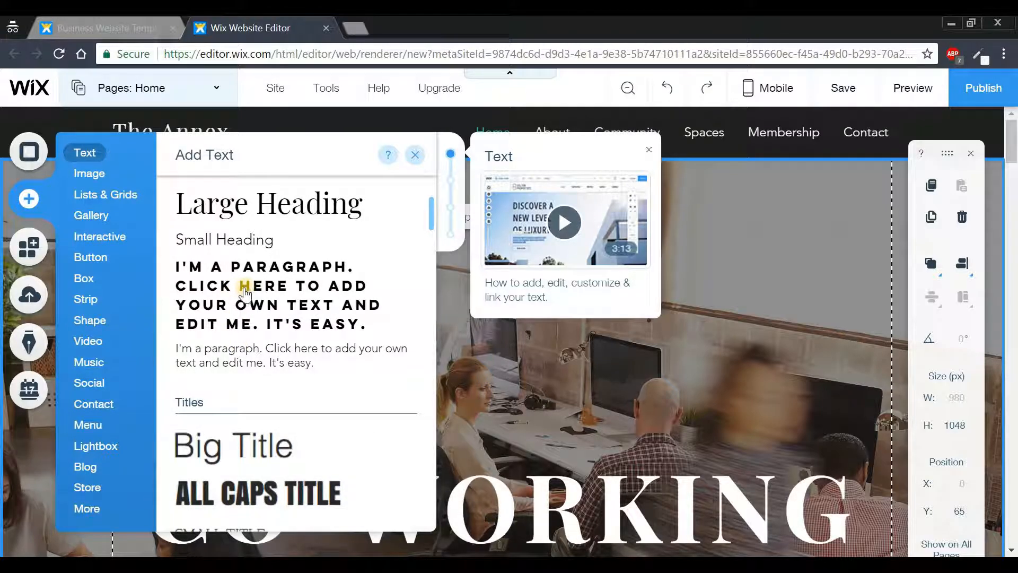
pyautogui.click(244, 289)
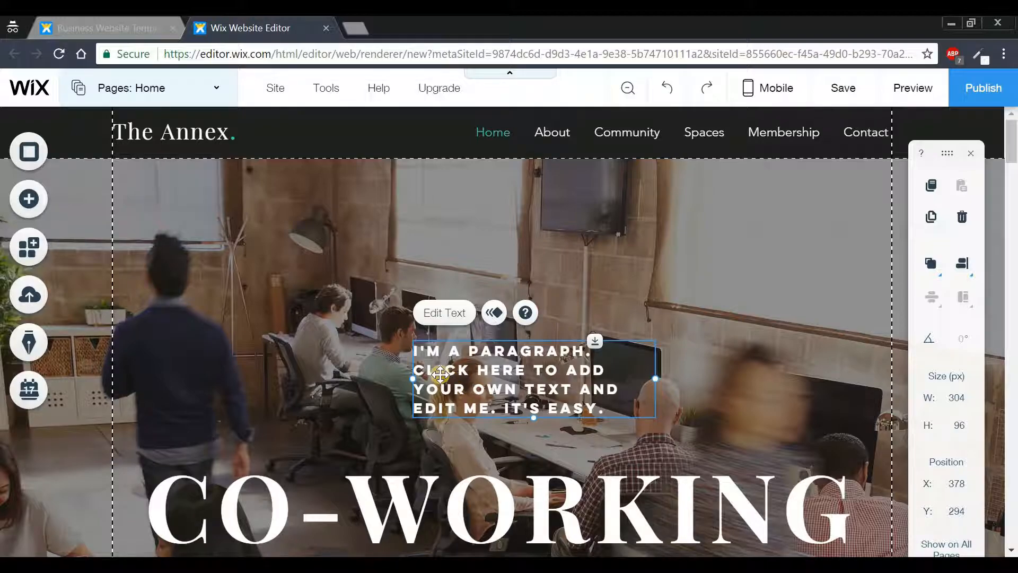
# Move the new paragraph to about X 130, Y 100 px and open its text for editing.
pyautogui.moveTo(536, 330); pyautogui.dragTo(243, 219)
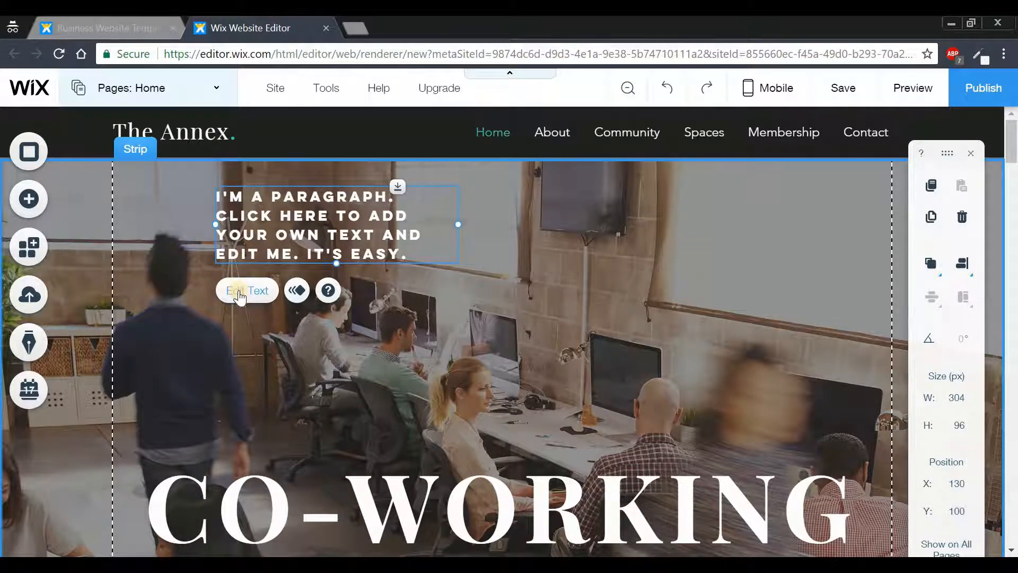
pyautogui.click(239, 293)
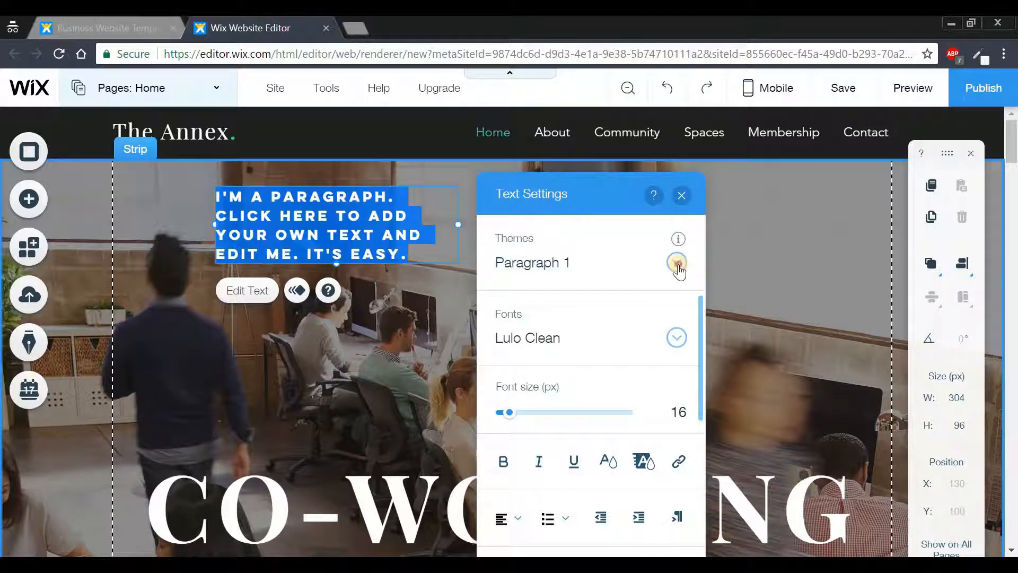
# Try the Paragraph 2 theme on the text and return it to Paragraph 1.
pyautogui.click(677, 263)
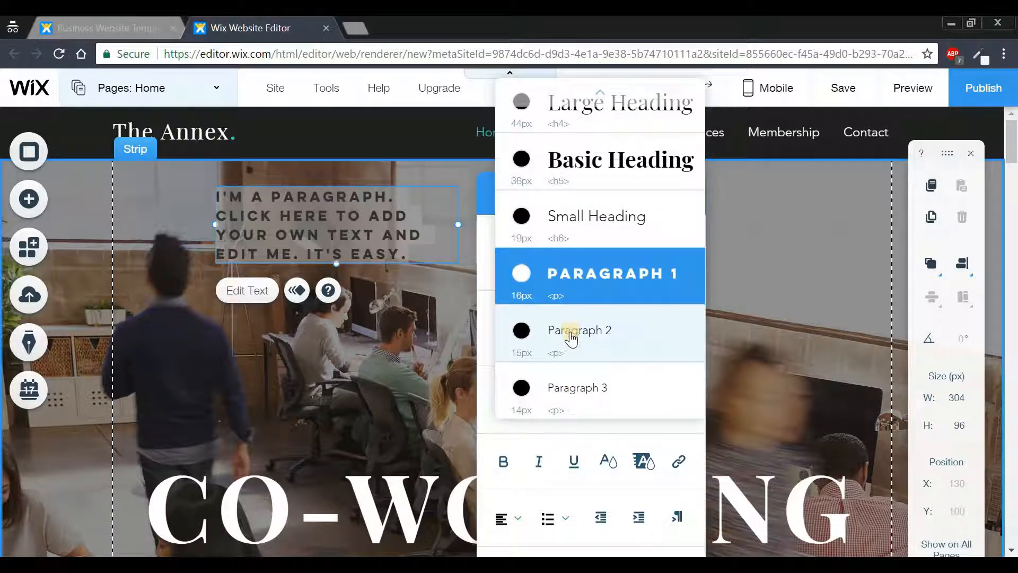
pyautogui.click(568, 346)
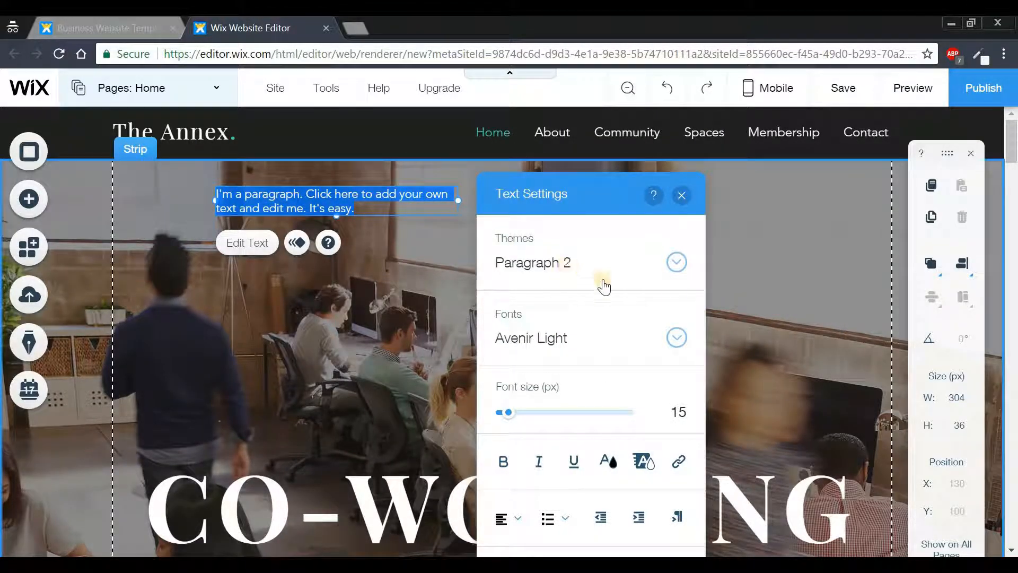
pyautogui.click(675, 263)
pyautogui.click(632, 240)
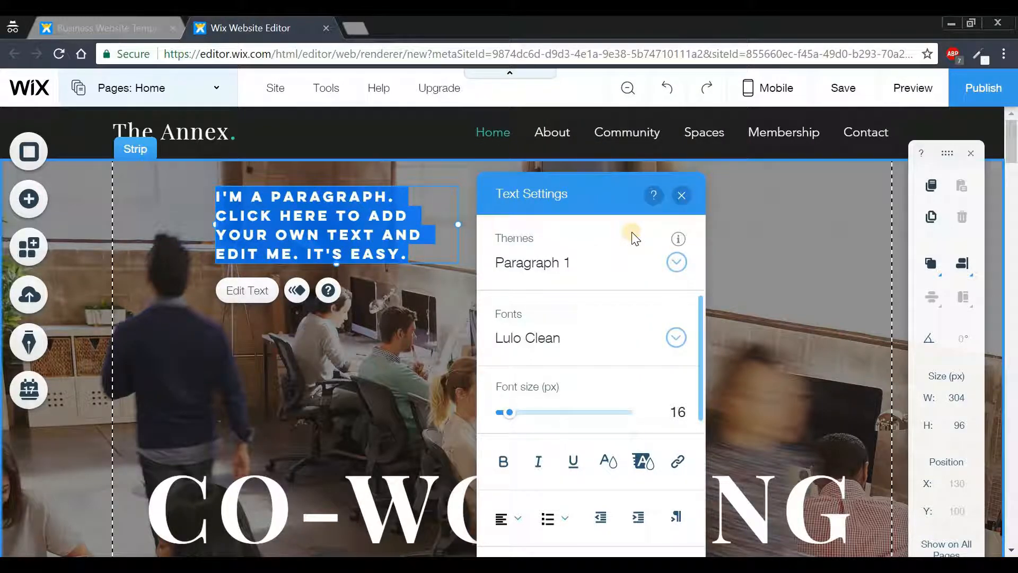
# Try the Monoton font and a larger font size on the paragraph, setting the size back to 16 px.
pyautogui.click(676, 338)
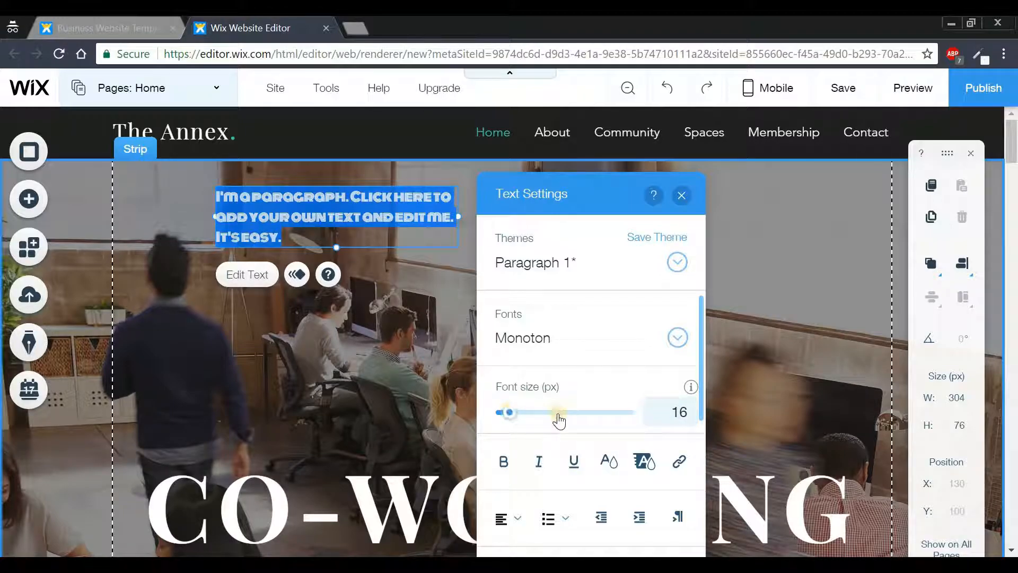
pyautogui.moveTo(517, 419)
pyautogui.mouseDown()
pyautogui.moveTo(570, 419)
pyautogui.moveTo(514, 419)
pyautogui.mouseUp()
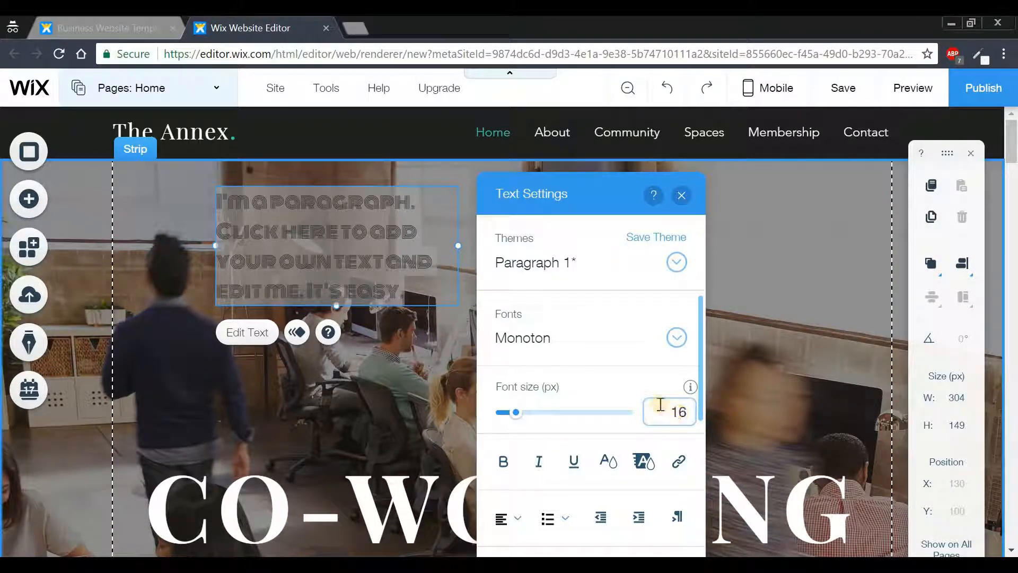
pyautogui.click(615, 365)
# Set the paragraph's font to Open Sans.
pyautogui.click(678, 338)
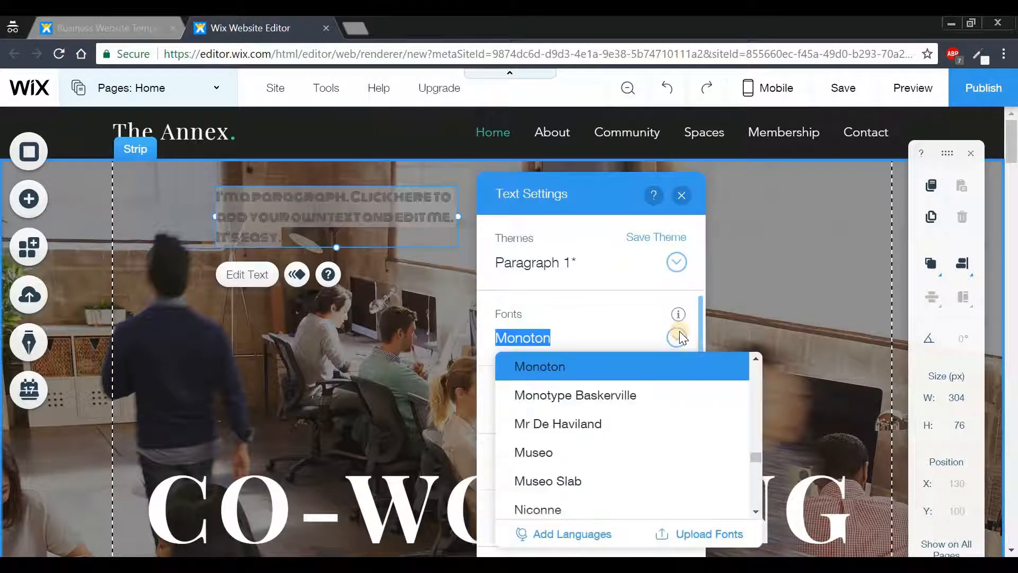
pyautogui.scroll(-2, 615, 439)
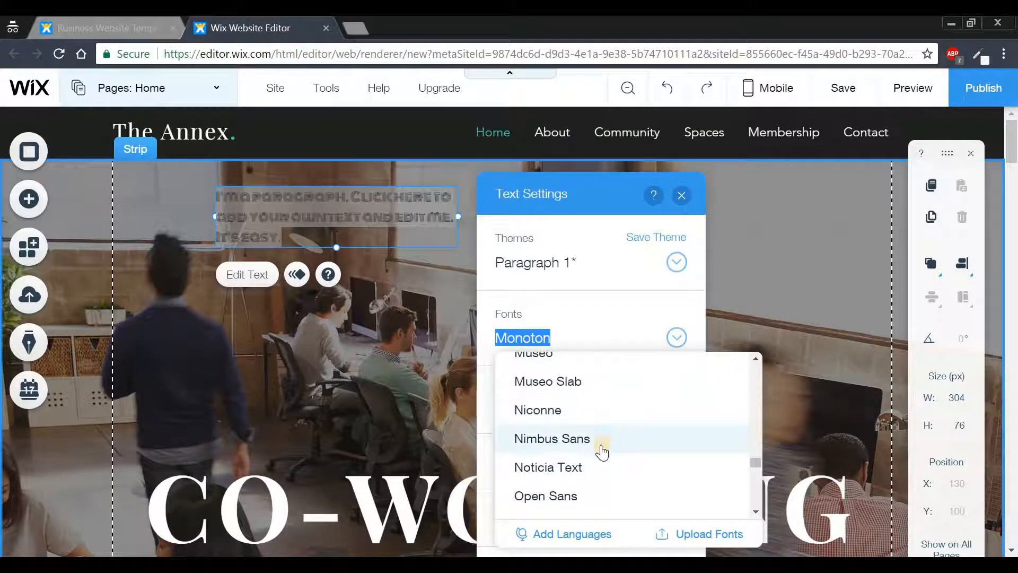
pyautogui.scroll(-1, 580, 441)
pyautogui.click(566, 455)
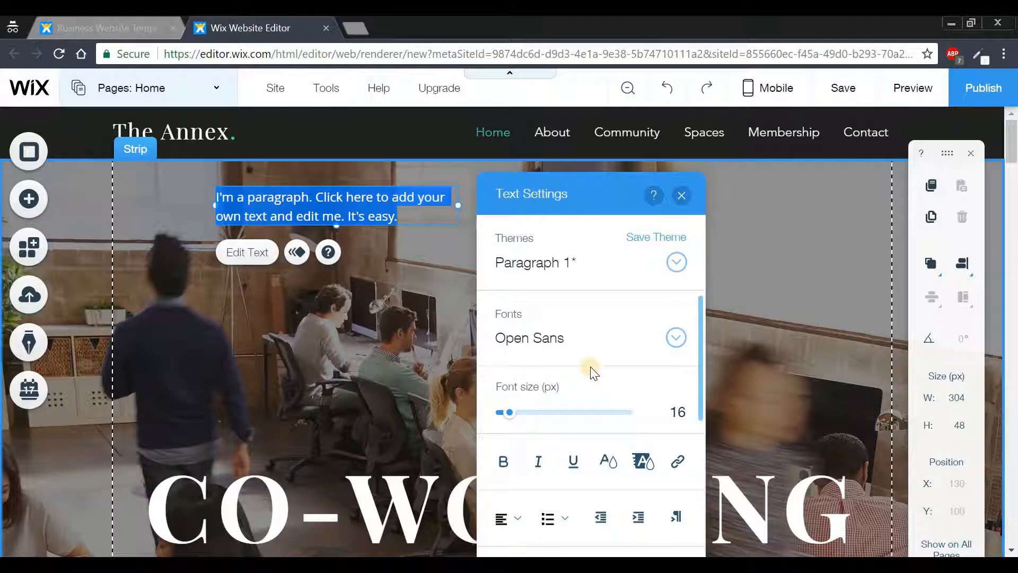
pyautogui.click(603, 340)
pyautogui.click(601, 329)
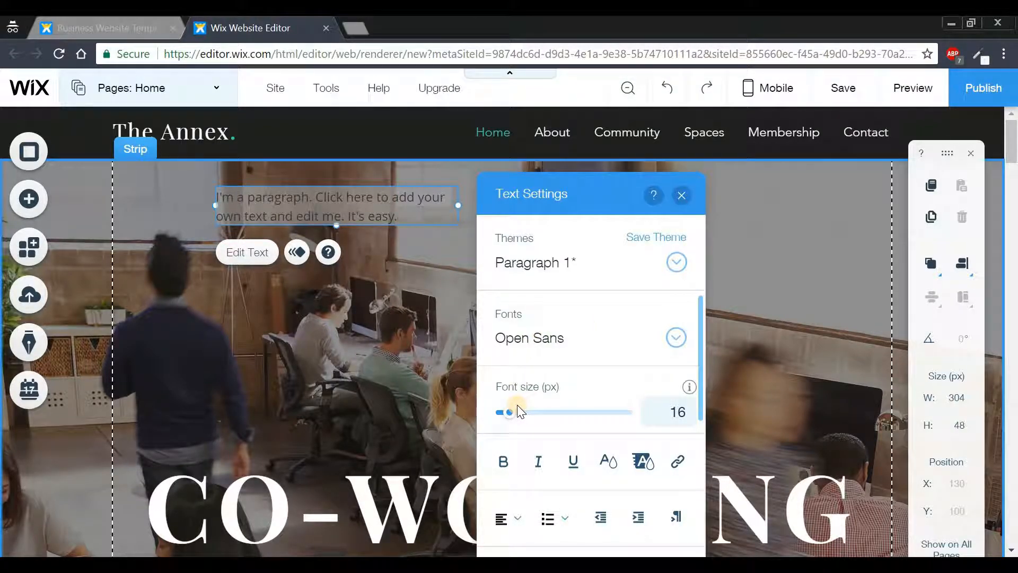
# Create the custom color #DBC5C5 and apply it to the paragraph text.
pyautogui.scroll(-1, 518, 453)
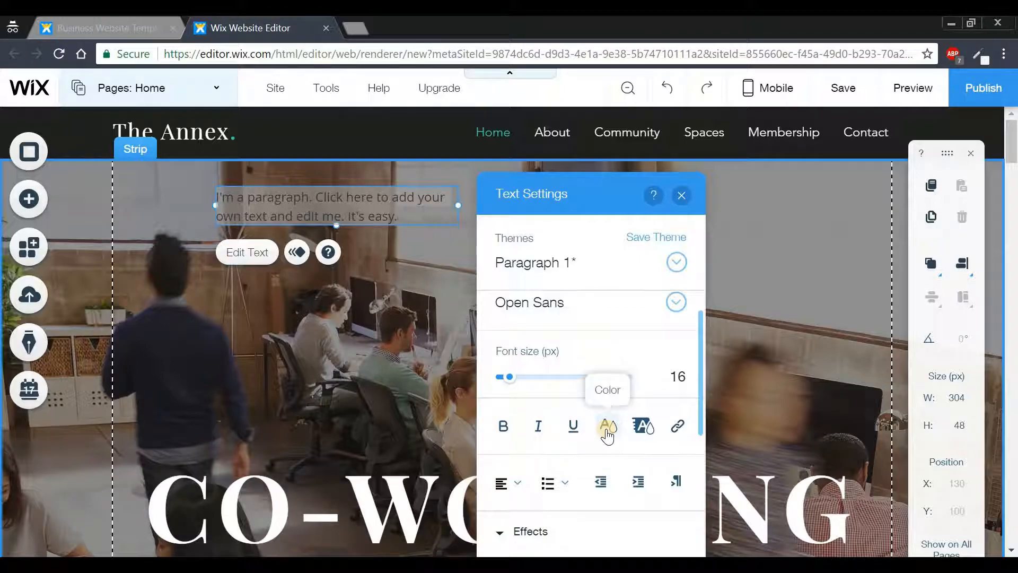
pyautogui.click(608, 428)
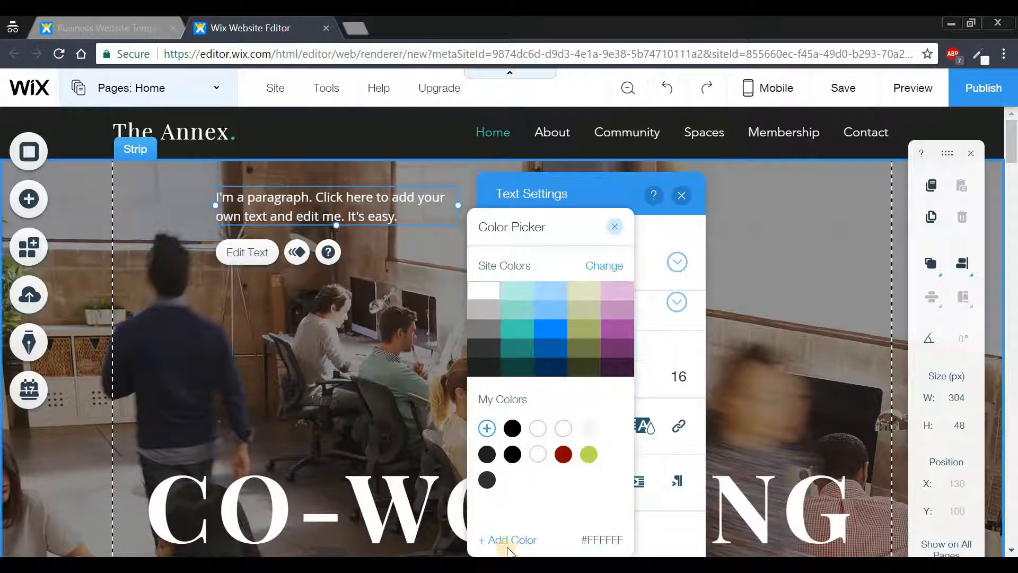
pyautogui.click(508, 552)
pyautogui.moveTo(597, 348)
pyautogui.mouseDown()
pyautogui.moveTo(634, 320)
pyautogui.moveTo(627, 358)
pyautogui.moveTo(522, 312)
pyautogui.mouseUp()
pyautogui.click(629, 542)
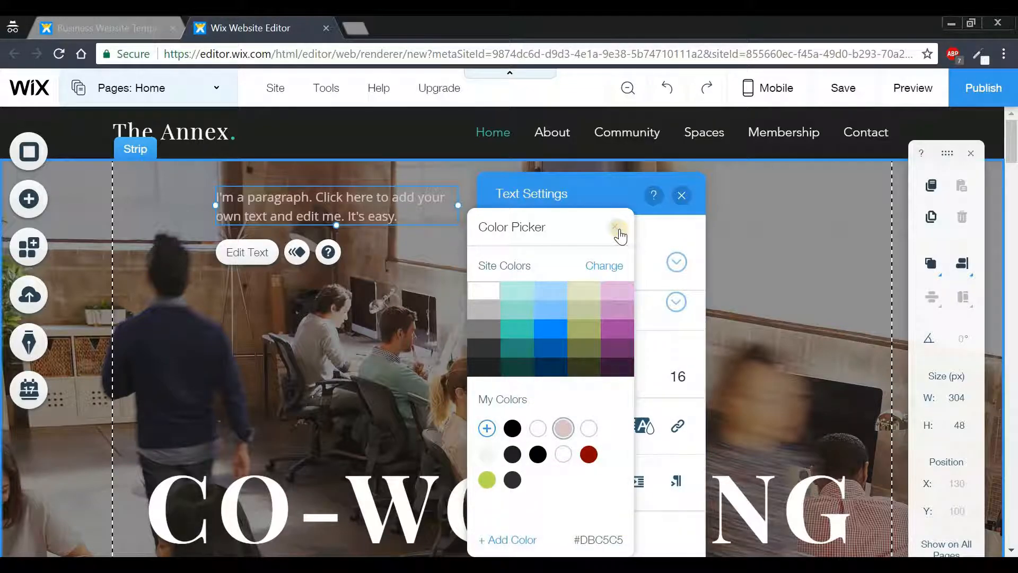
pyautogui.click(618, 229)
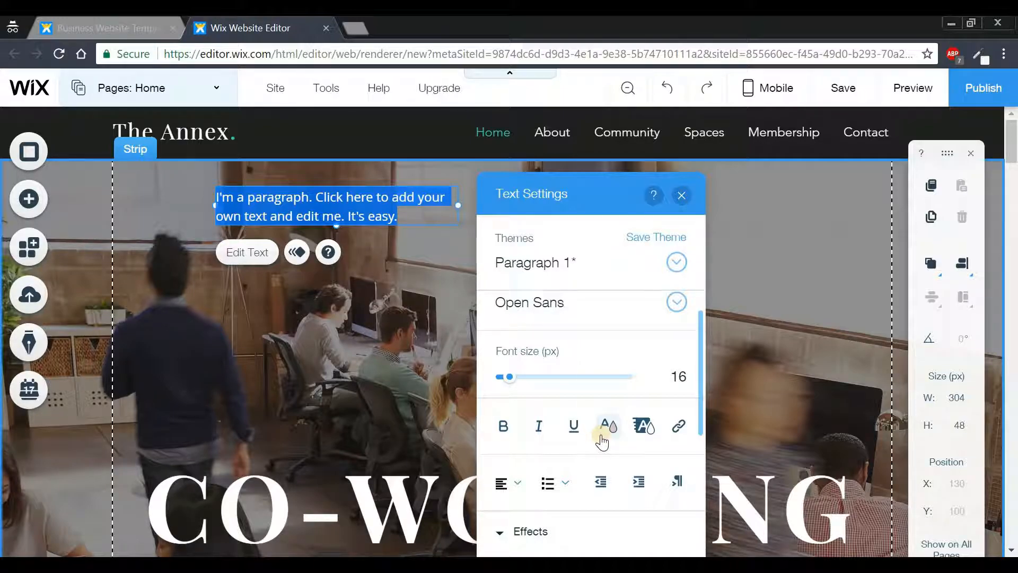
# Link the paragraph text to a phone number, entering the number to call.
pyautogui.click(678, 431)
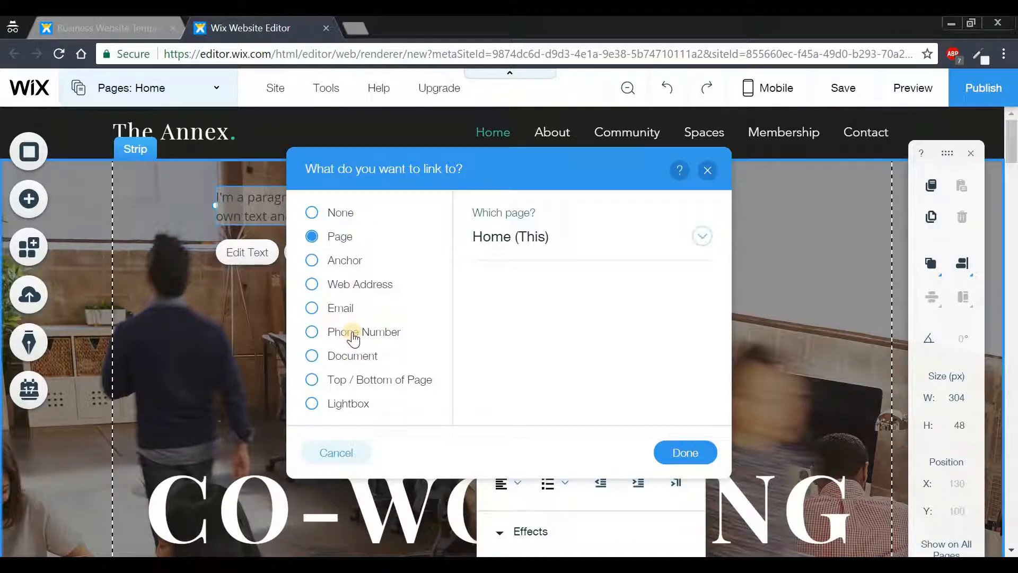
pyautogui.click(313, 334)
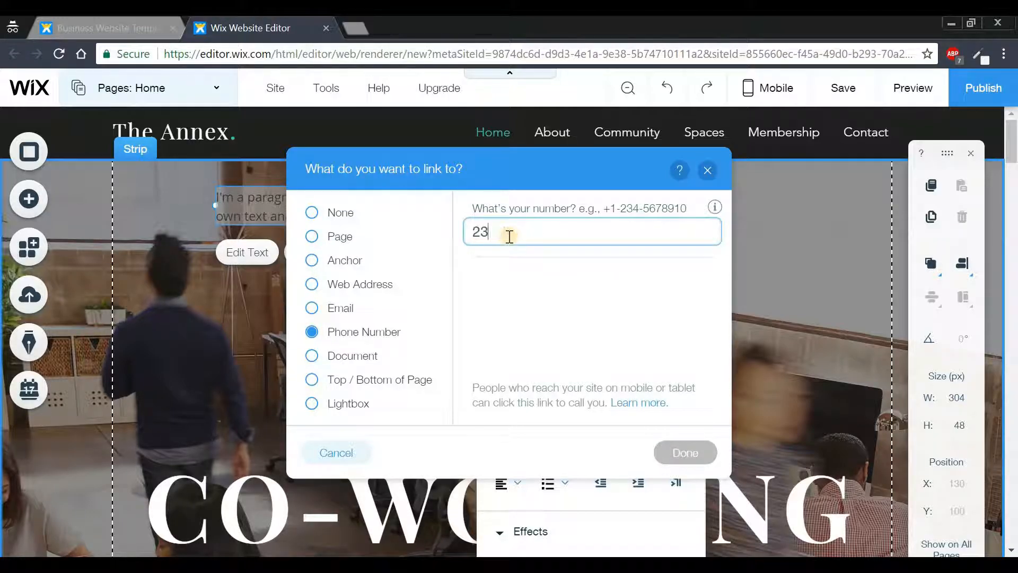
pyautogui.write('2342424')
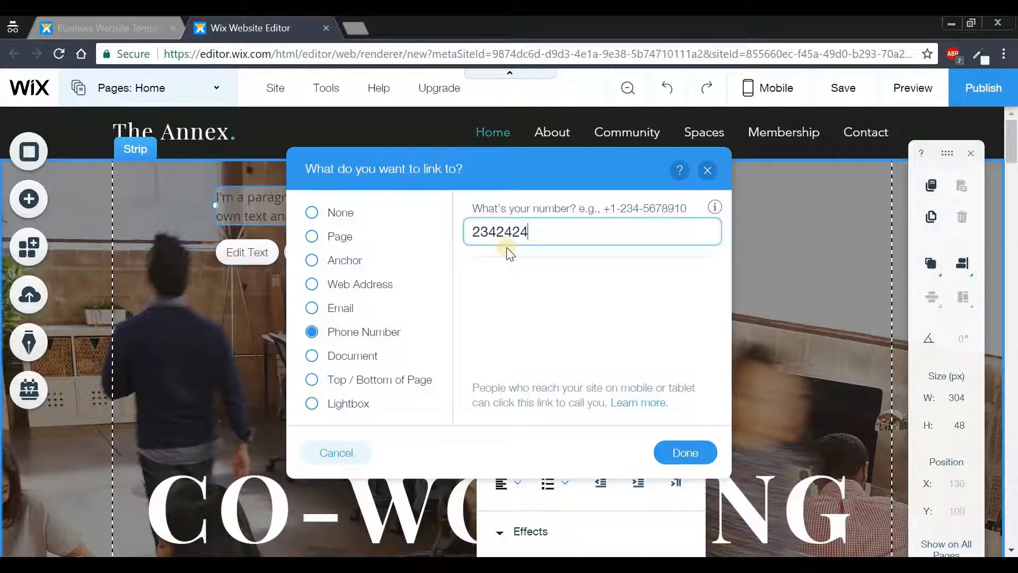
pyautogui.click(685, 452)
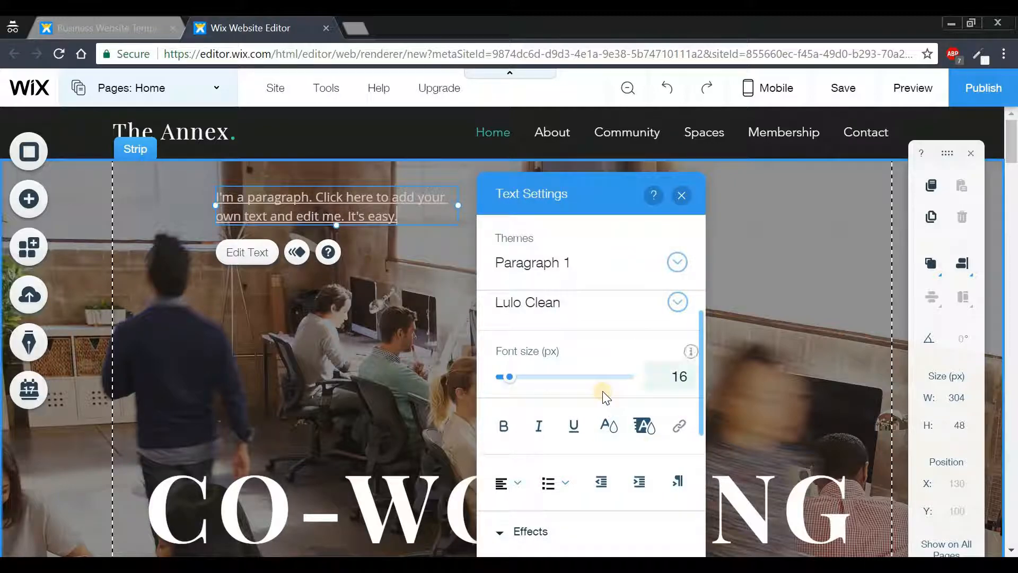
# Look through the paragraph's alignment, effects and line spacing options, set its character spacing to 0.25, and close the text settings.
pyautogui.scroll(-3, 598, 391)
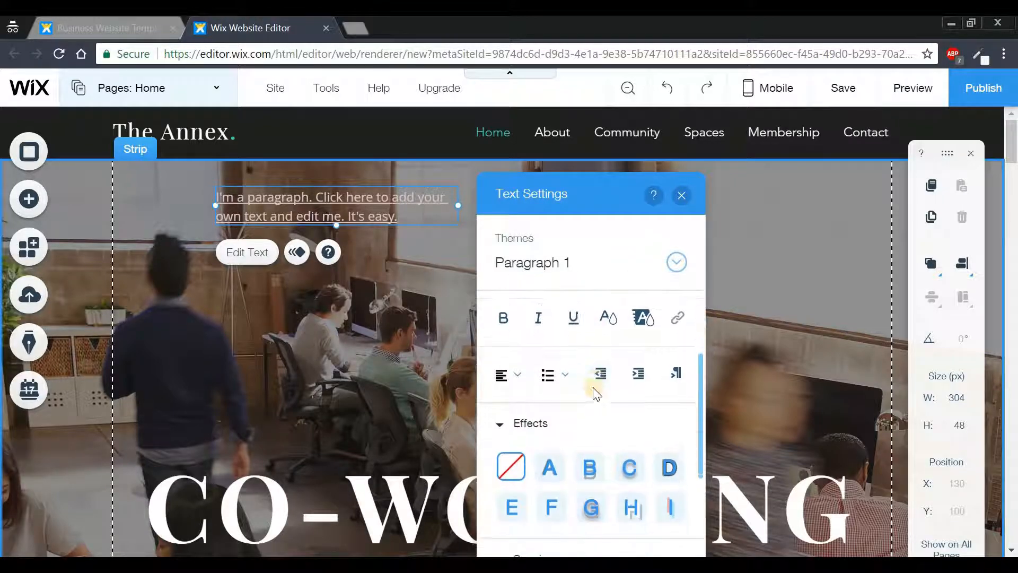
pyautogui.click(511, 340)
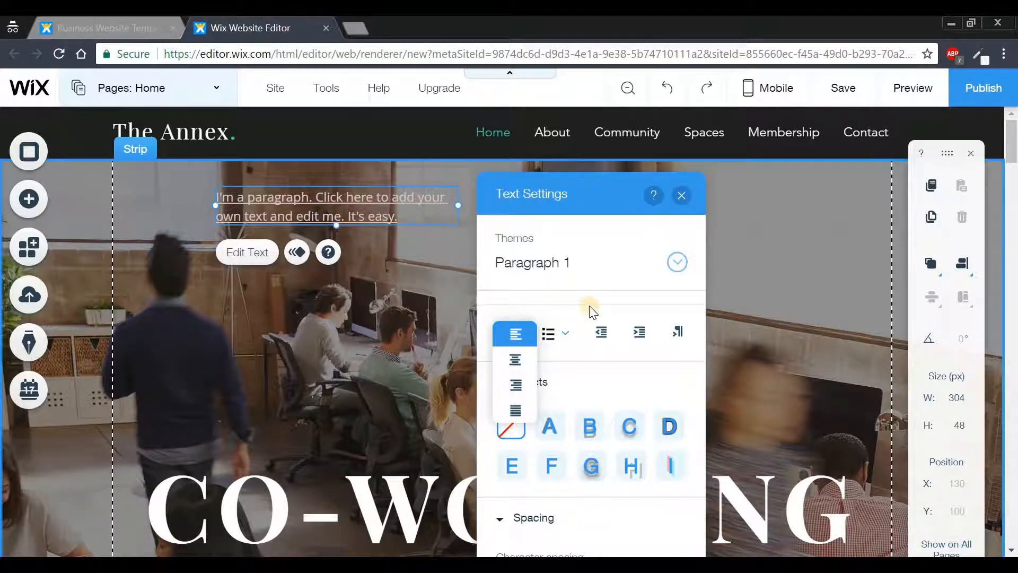
pyautogui.click(605, 319)
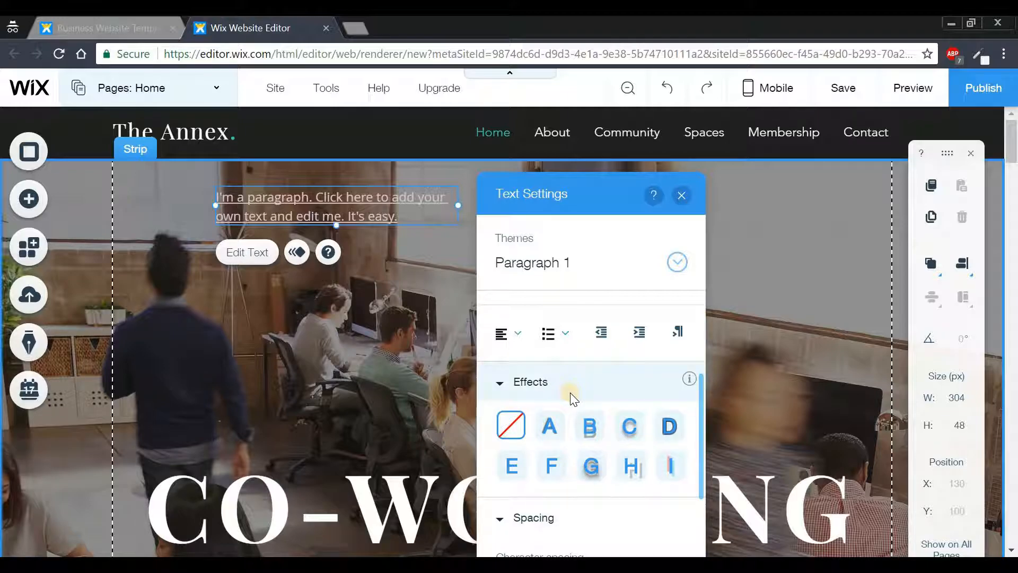
pyautogui.scroll(-3, 569, 397)
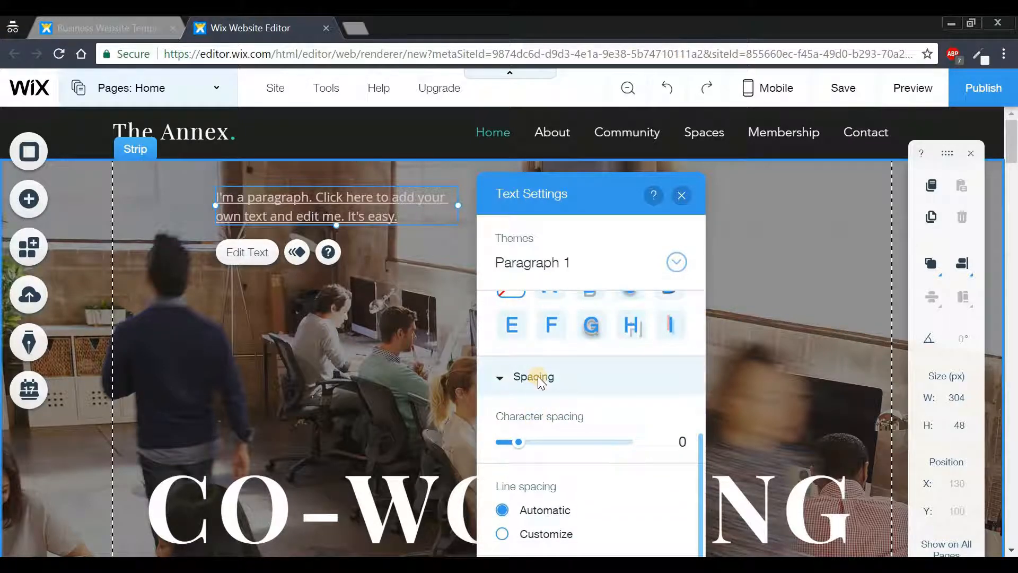
pyautogui.moveTo(519, 442); pyautogui.dragTo(556, 443)
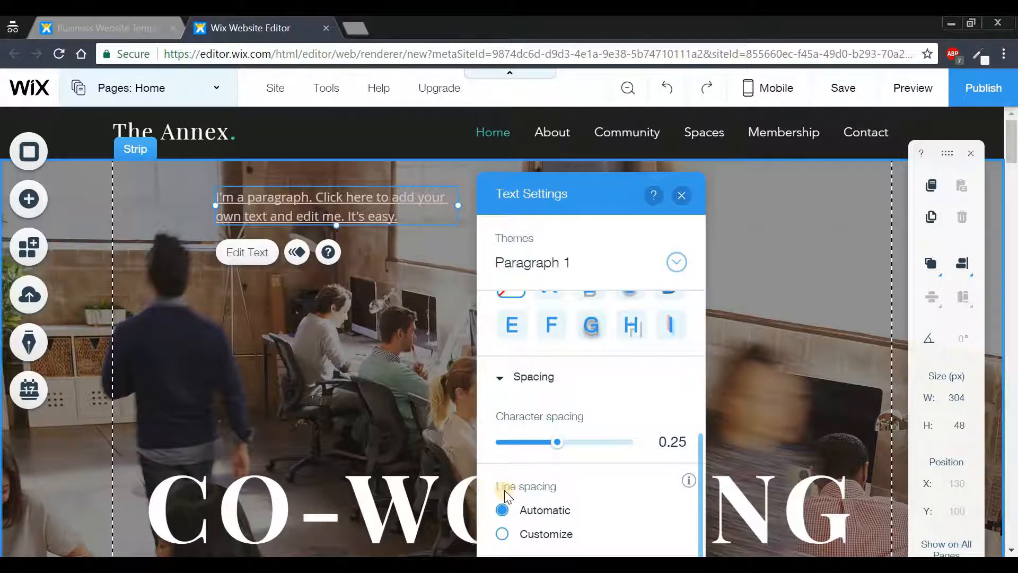
pyautogui.scroll(-1, 506, 484)
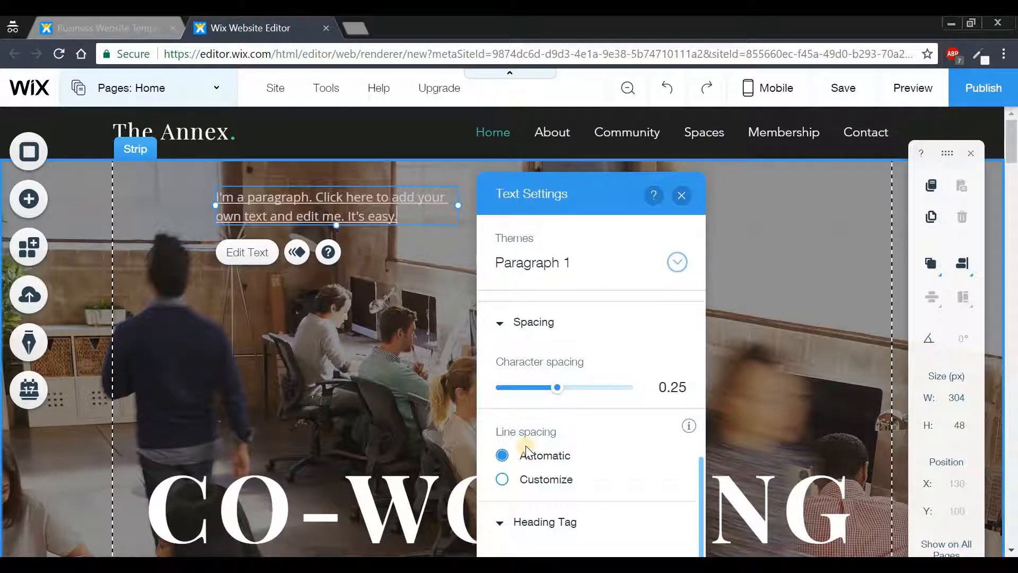
pyautogui.scroll(-1, 635, 464)
pyautogui.scroll(2, 636, 464)
pyautogui.scroll(5, 639, 470)
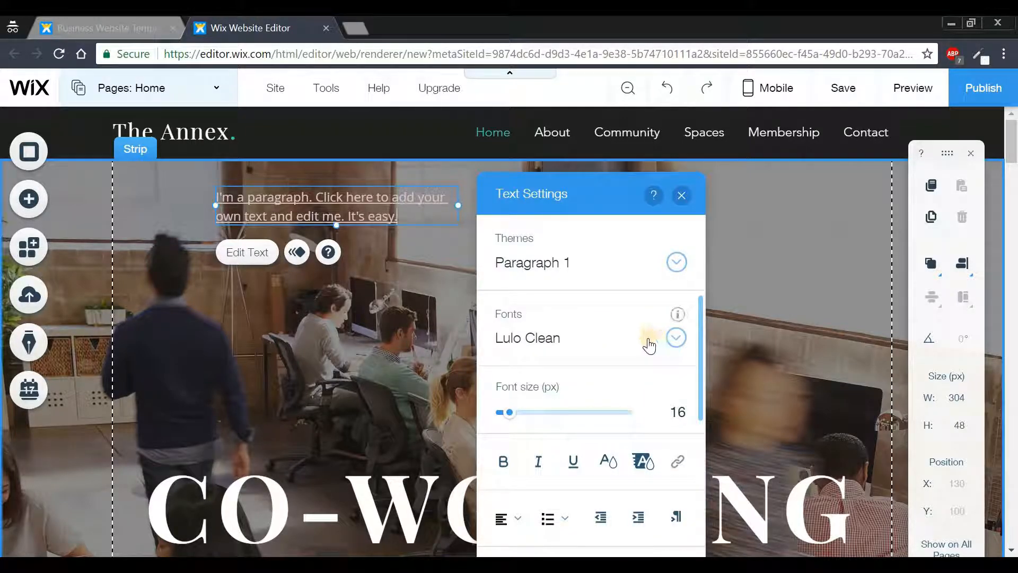
pyautogui.click(683, 196)
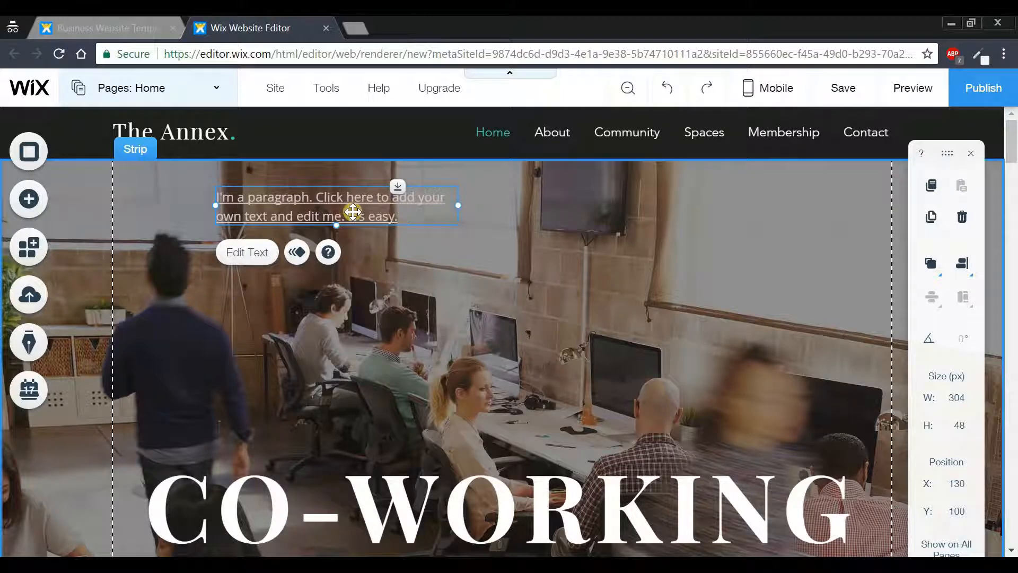
# Delete the linked paragraph from the home page's top strip.
pyautogui.rightClick(309, 211)
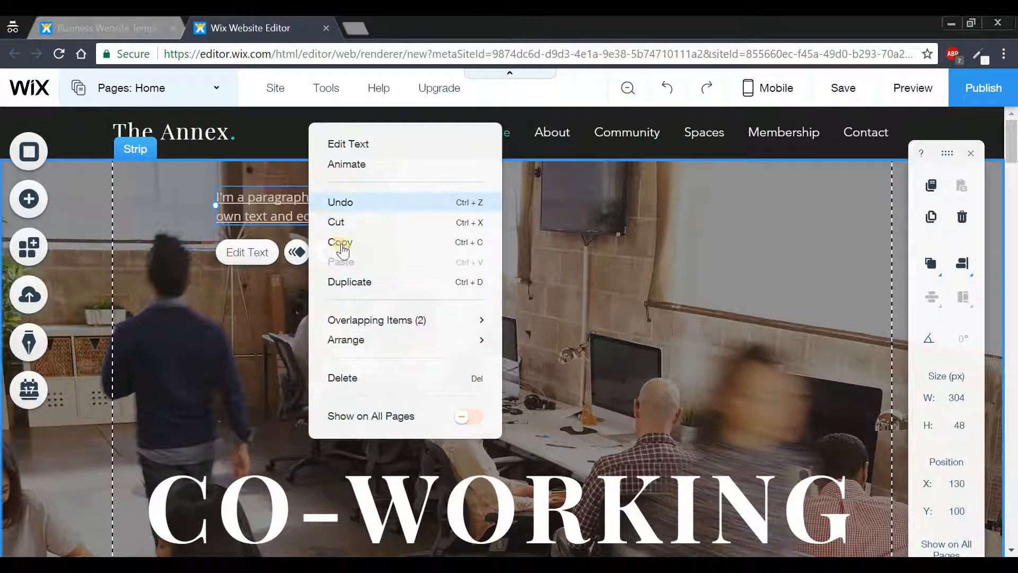
pyautogui.click(342, 379)
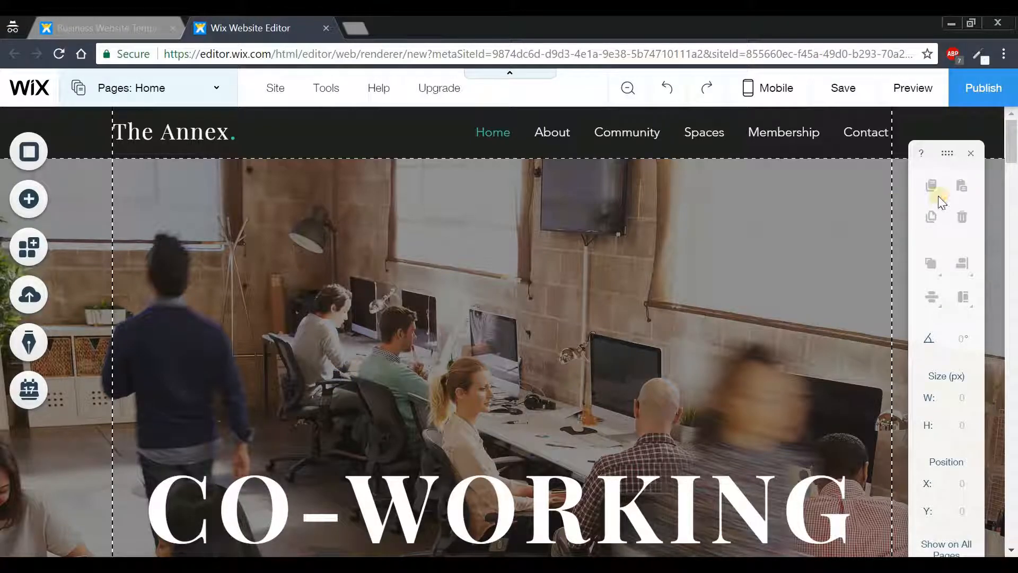
# Select the CO-WORKING heading on the home page.
pyautogui.scroll(-4, 1012, 146)
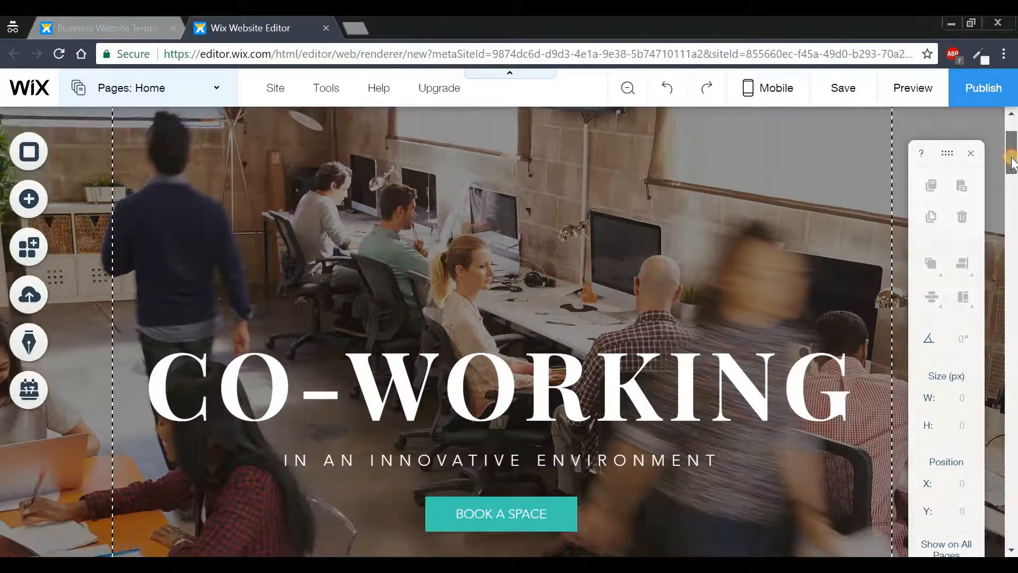
pyautogui.click(494, 294)
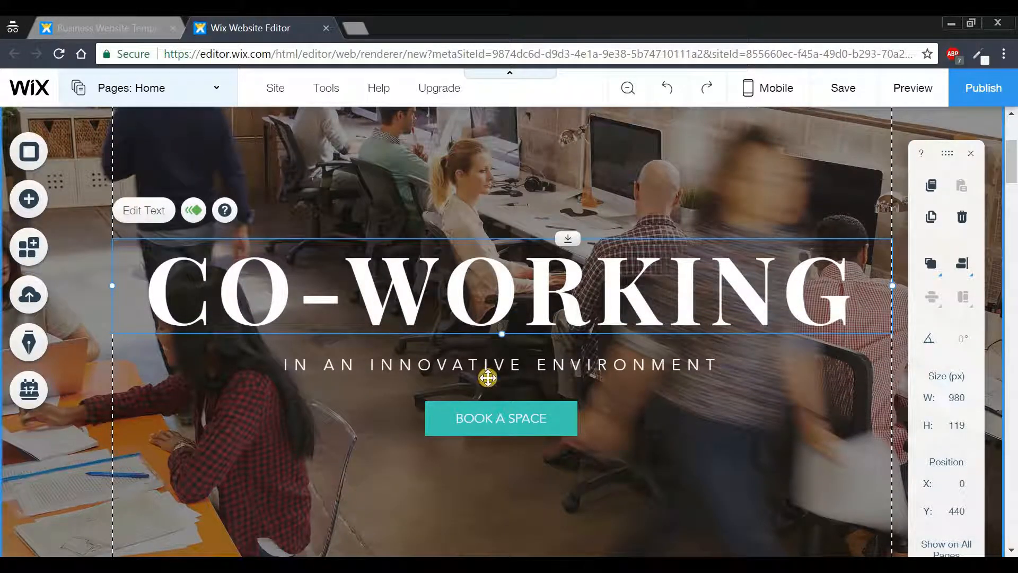